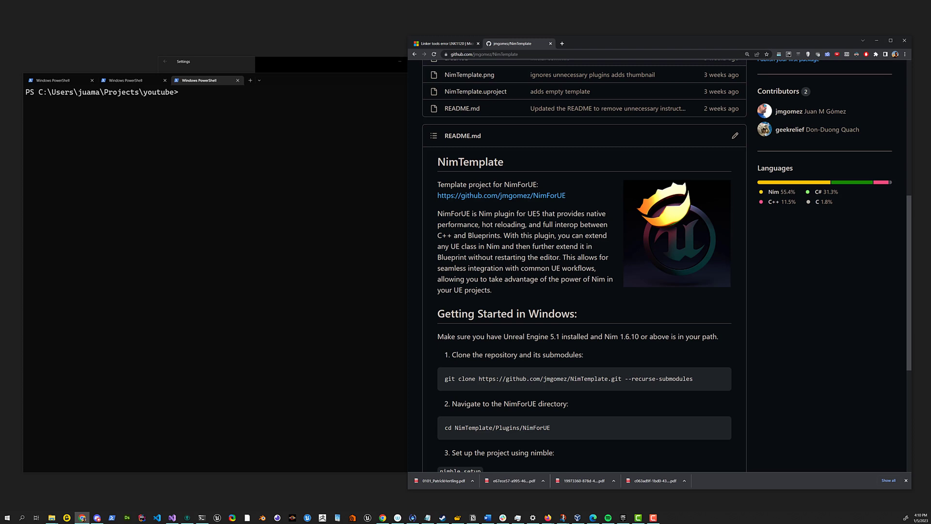
Review the NimTemplate README's Getting Started in Windows instructions, from cloning the repository to playing the project.
scroll(514, 257, up, 2)
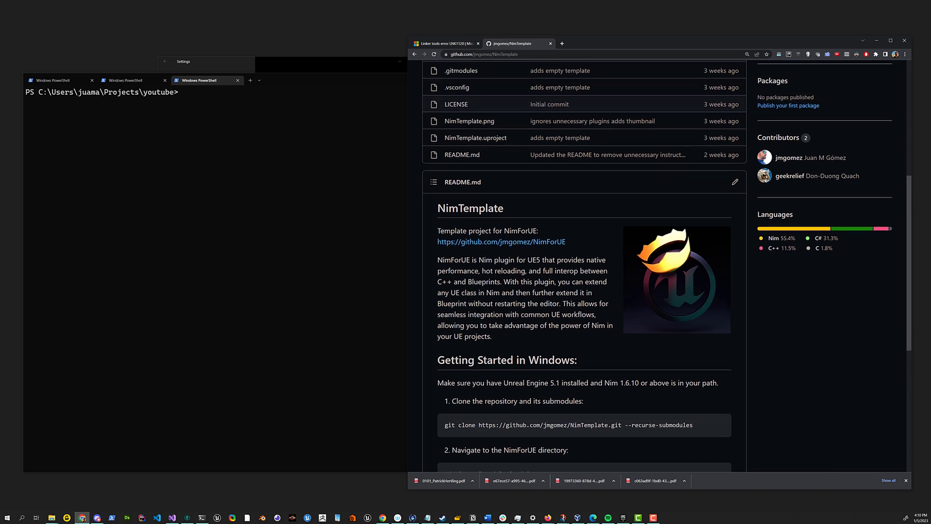
scroll(490, 255, down, 2)
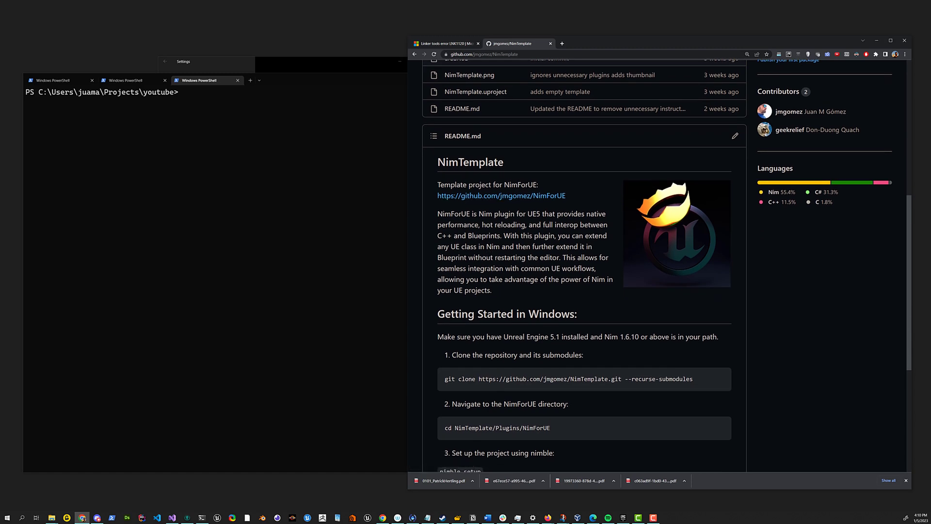
scroll(448, 320, down, 2)
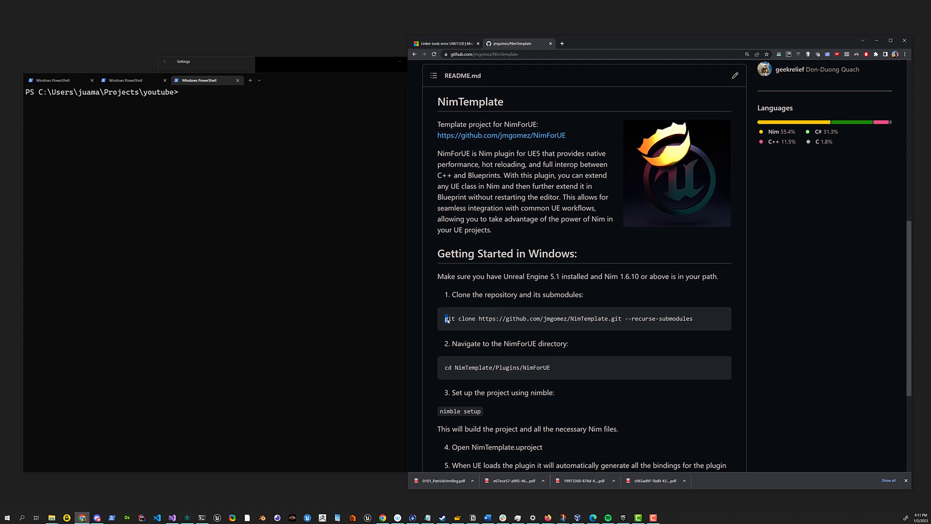
mouse_move(448, 320)
mouse_down()
mouse_move(645, 320)
mouse_move(702, 310)
mouse_up()
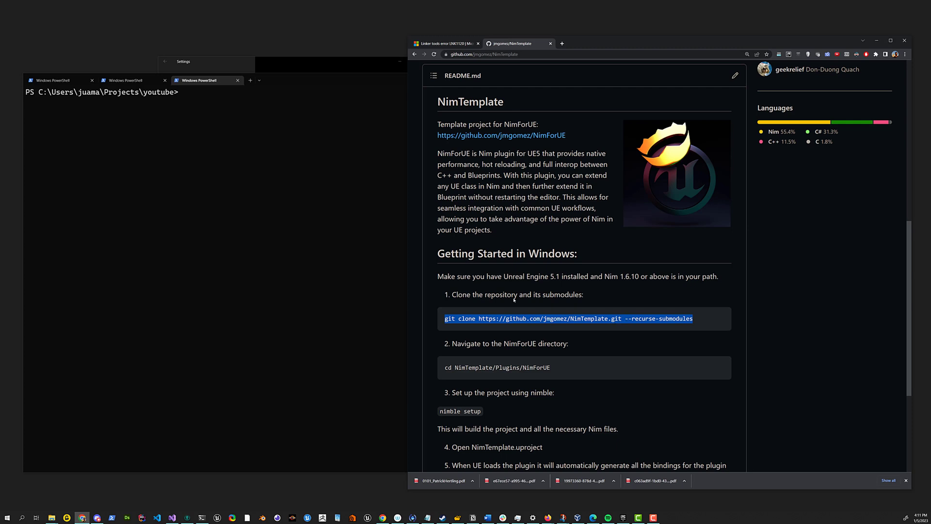
scroll(512, 304, down, 2)
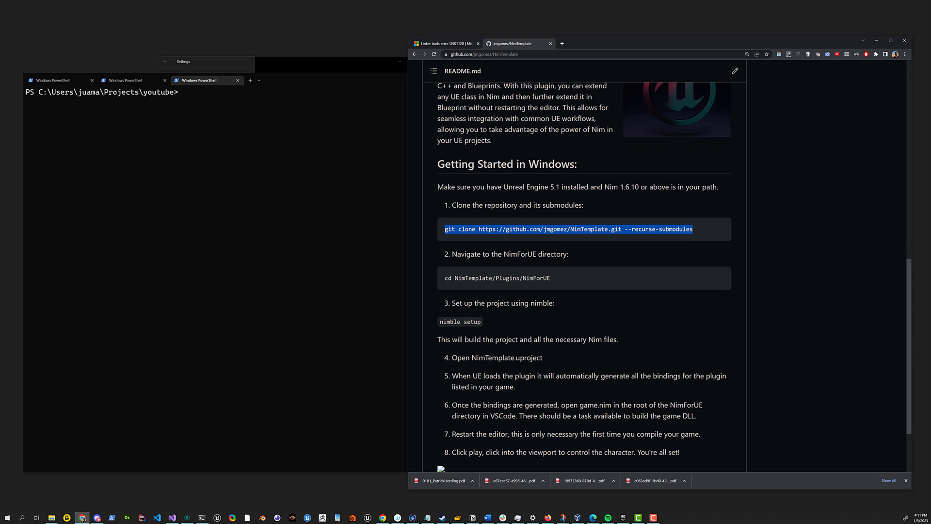
scroll(585, 272, down, 1)
scroll(584, 271, up, 1)
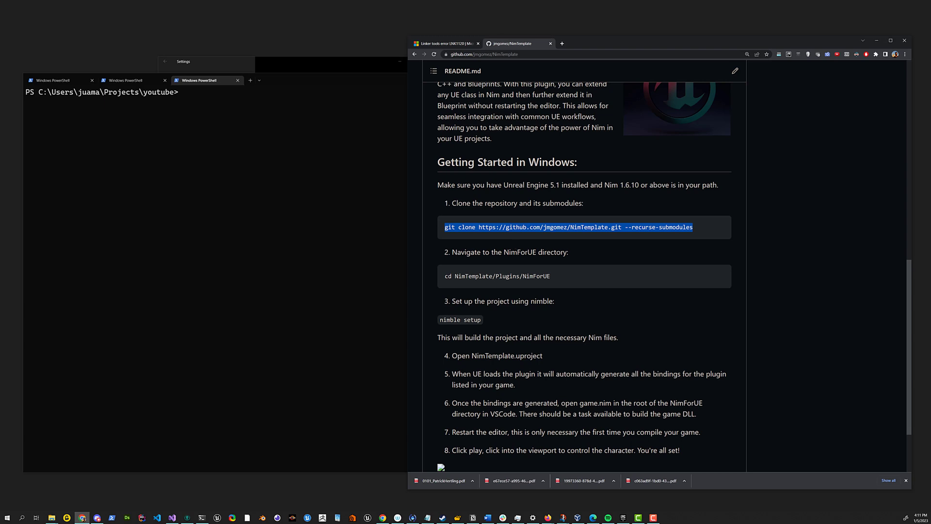
scroll(582, 267, up, 1)
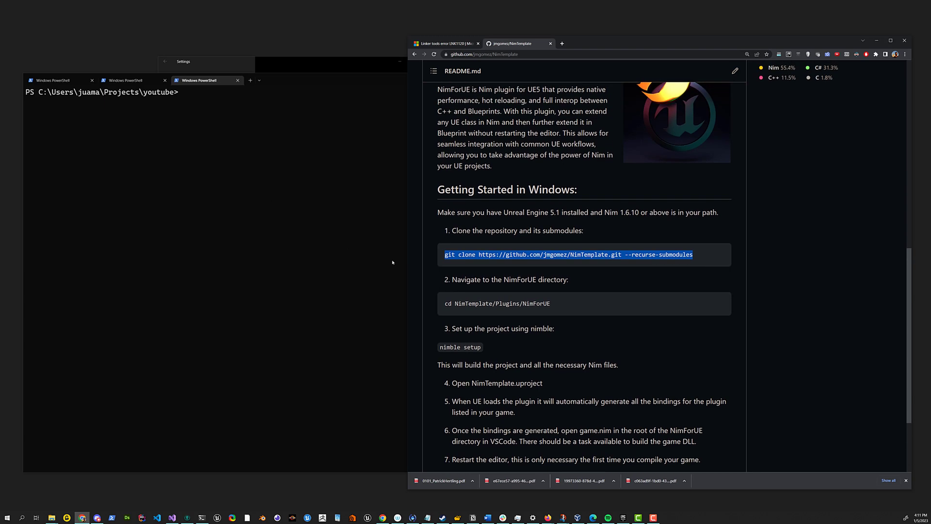
Copy the README's directory command, list the youtube folder in PowerShell, and change into NimTemplate/Plugins/NimForUE.
triple_click(501, 309)
key(ctrl+c)
click(227, 180)
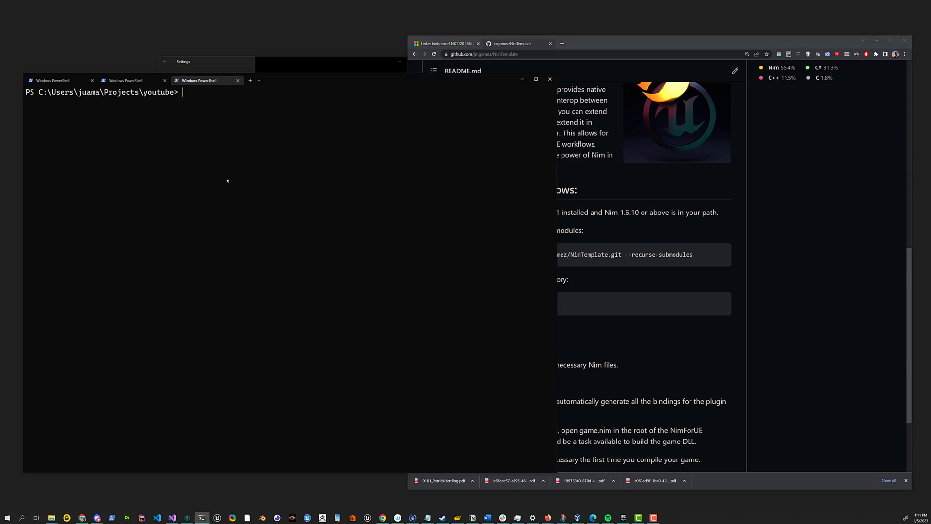
text(ls)
key(Return)
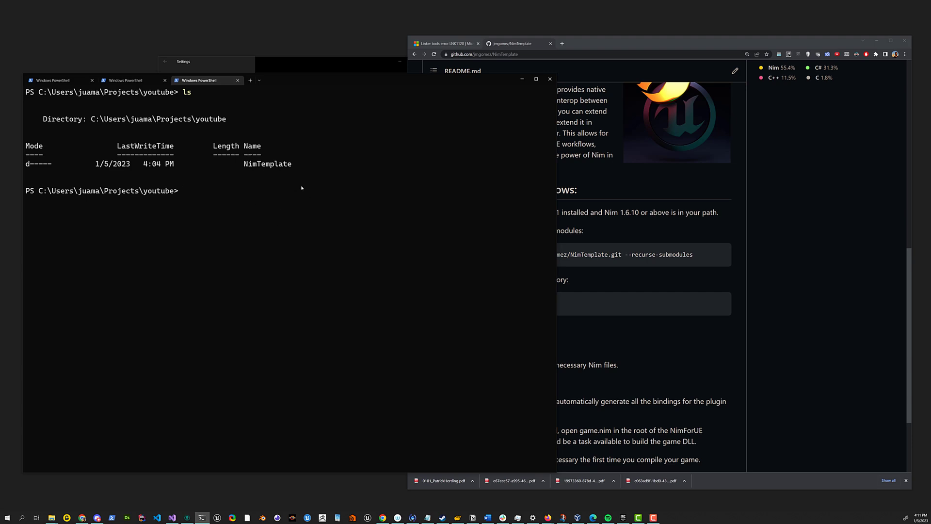
key(ctrl+v)
key(Return)
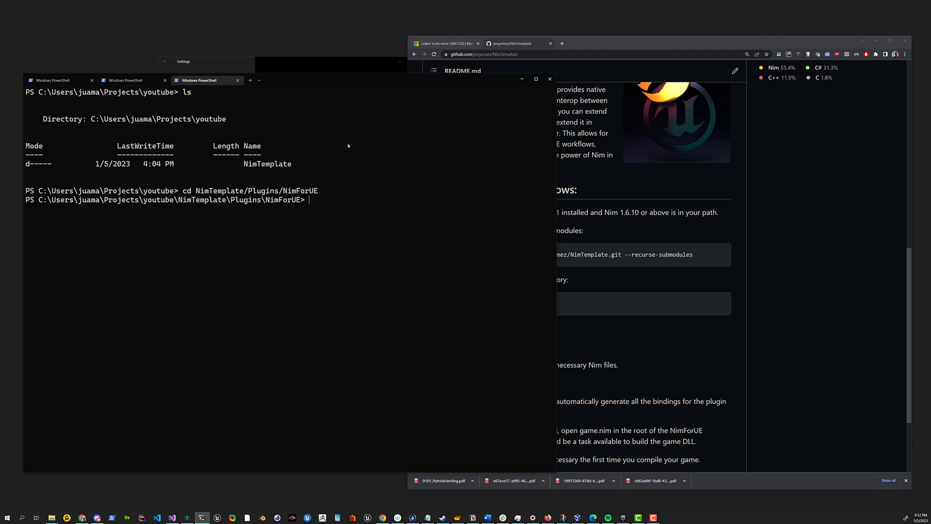
Check the README's next setup instruction and run nimble setup in the NimForUE directory in PowerShell.
click(741, 286)
scroll(741, 287, down, 2)
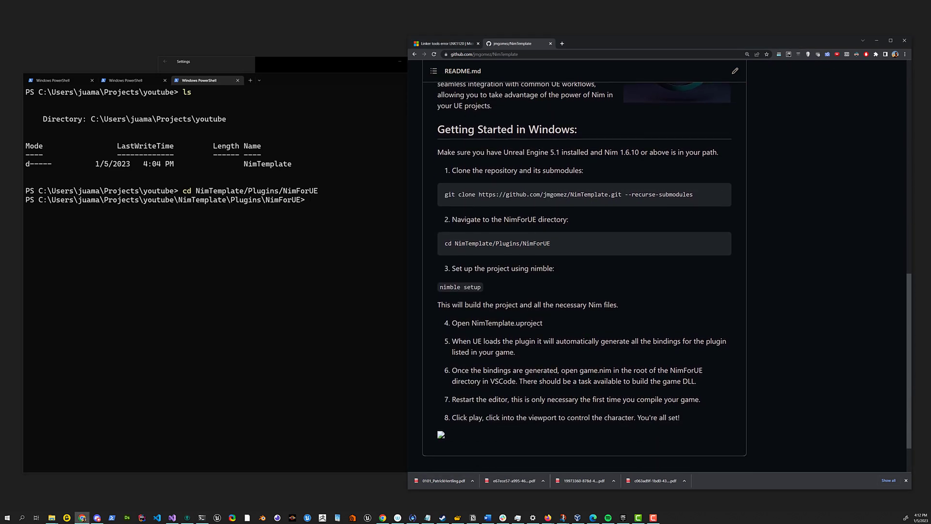
scroll(584, 266, down, 1)
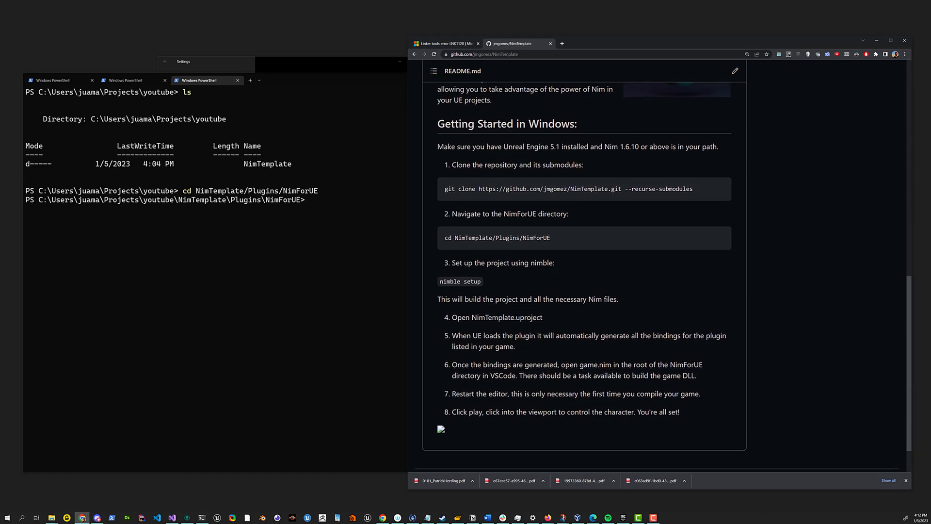
click(300, 234)
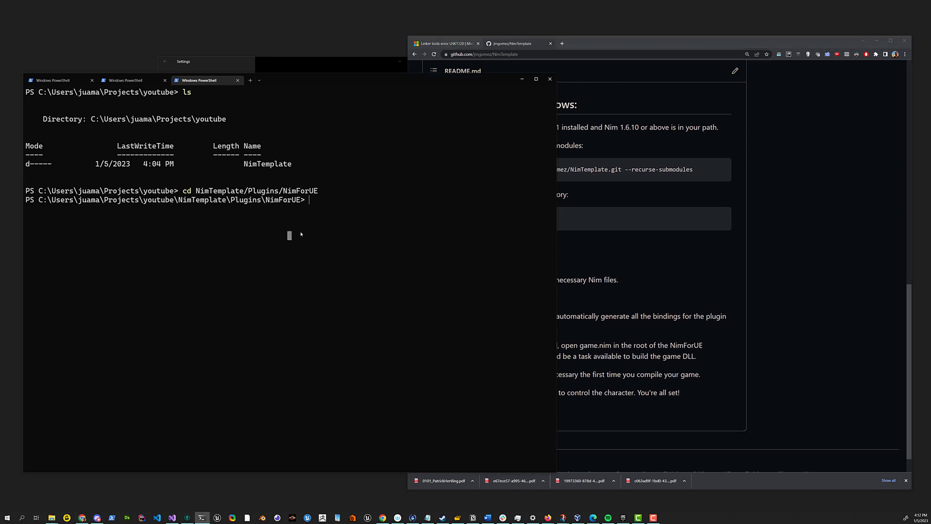
text(nimble setup)
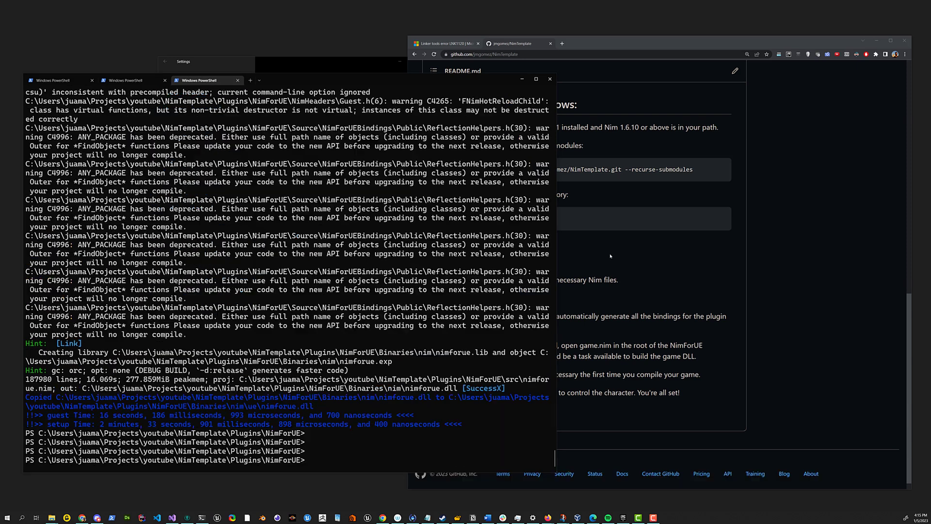
Open the current directory in File Explorer from PowerShell, go up to the NimTemplate folder and open NimTemplate.uproject.
click(606, 261)
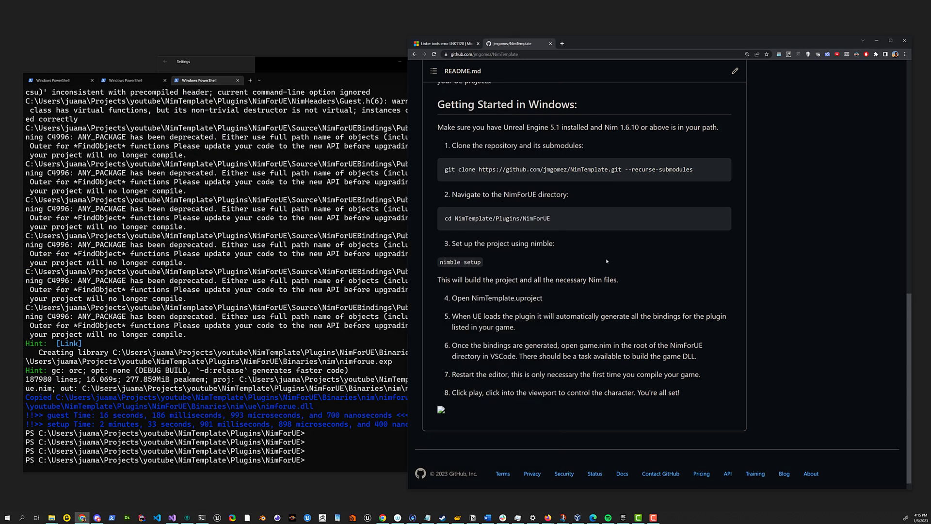
click(343, 308)
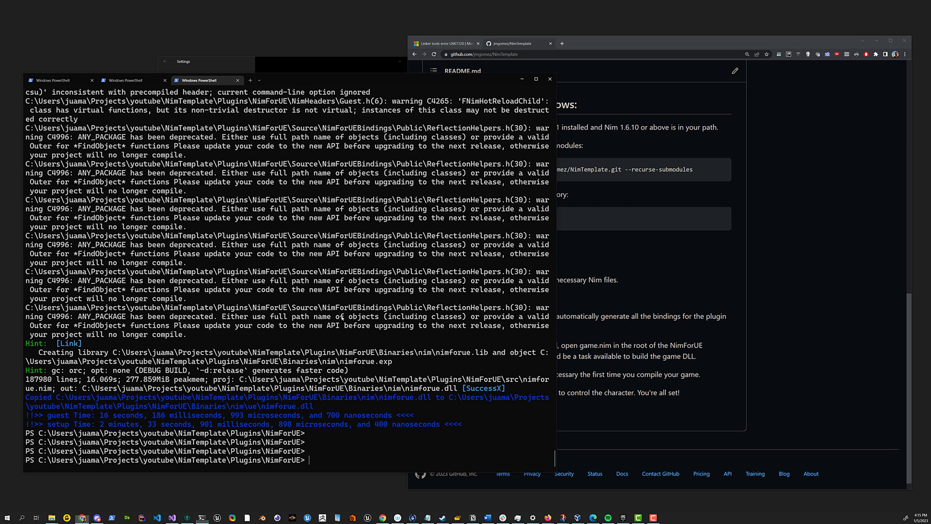
text(explorer .)
key(Return)
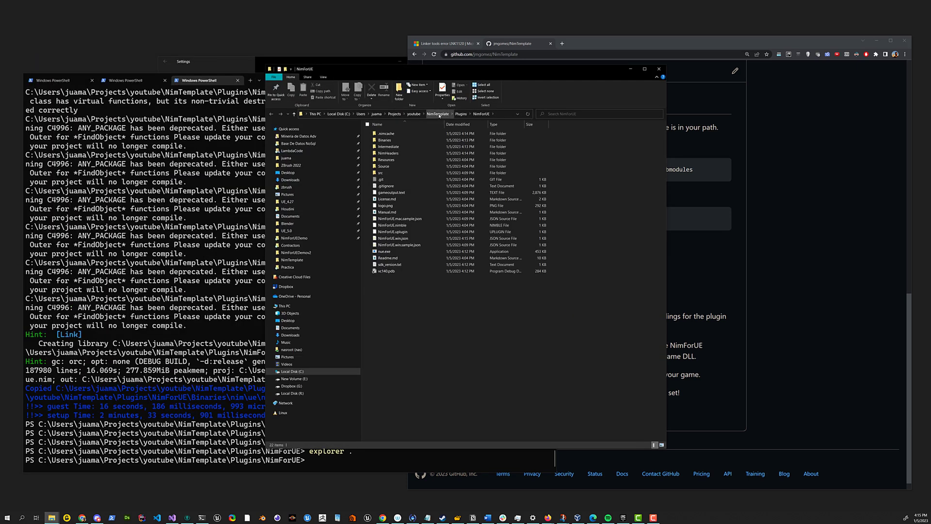
click(438, 114)
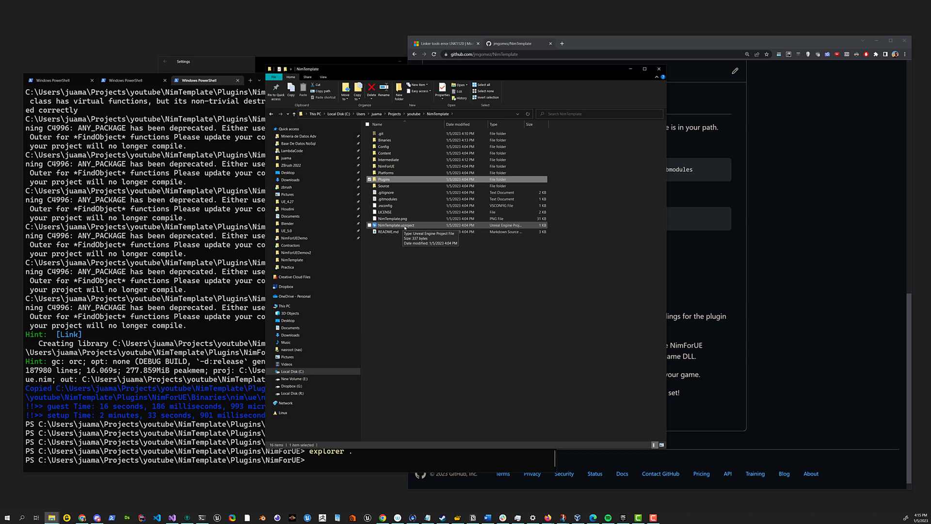
click(408, 226)
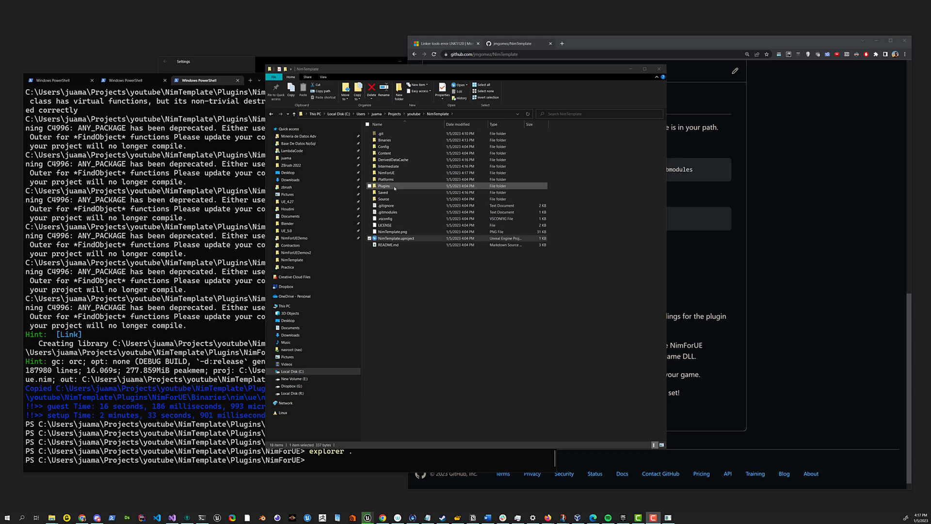
Browse in File Explorer to the generated bindings in Plugins/NimForUE/src/nimforue/unreal/bindings.
double_click(394, 187)
click(379, 135)
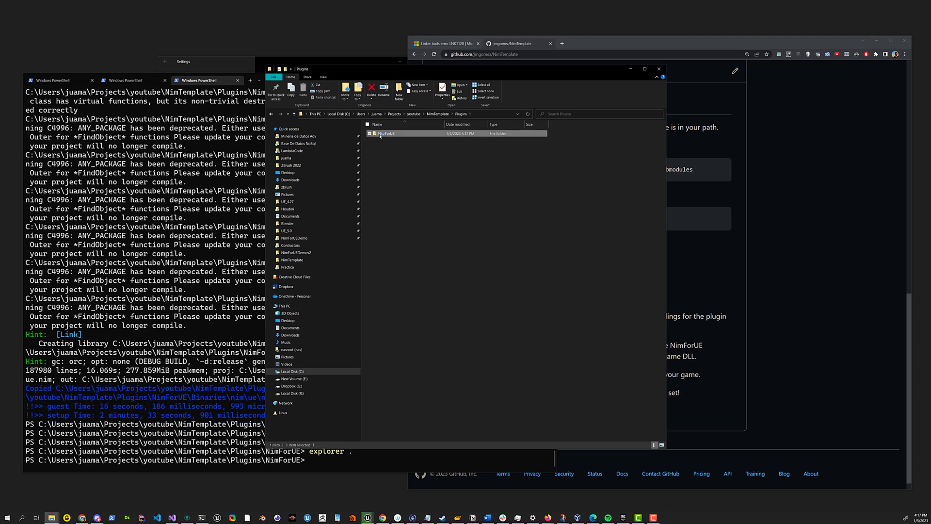
double_click(380, 135)
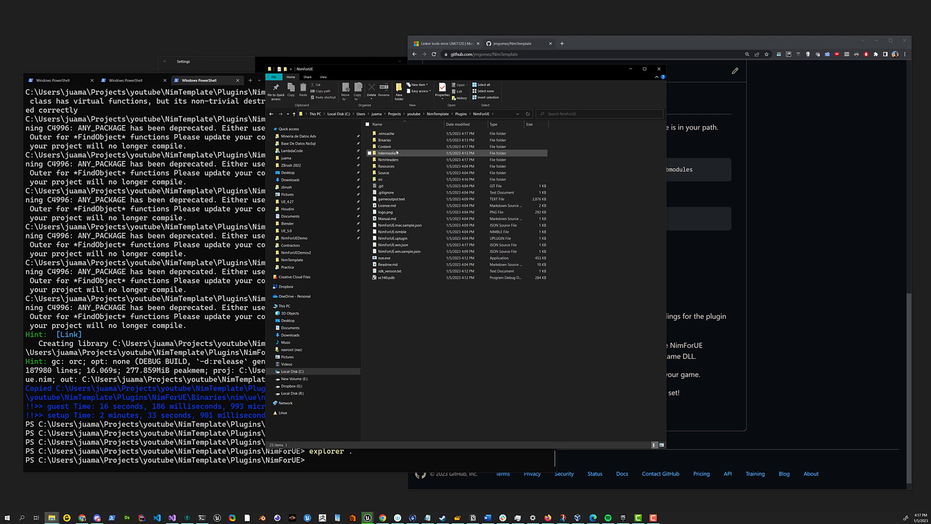
double_click(396, 180)
click(390, 146)
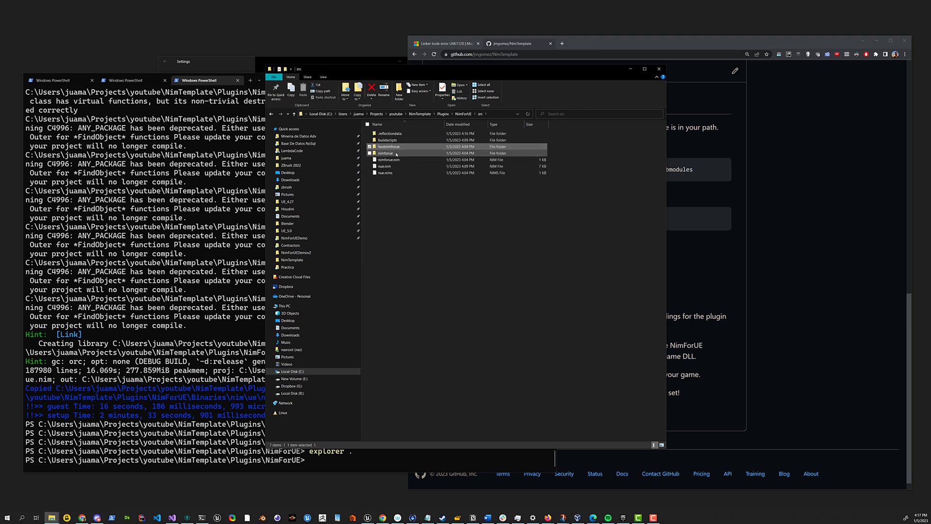
double_click(396, 153)
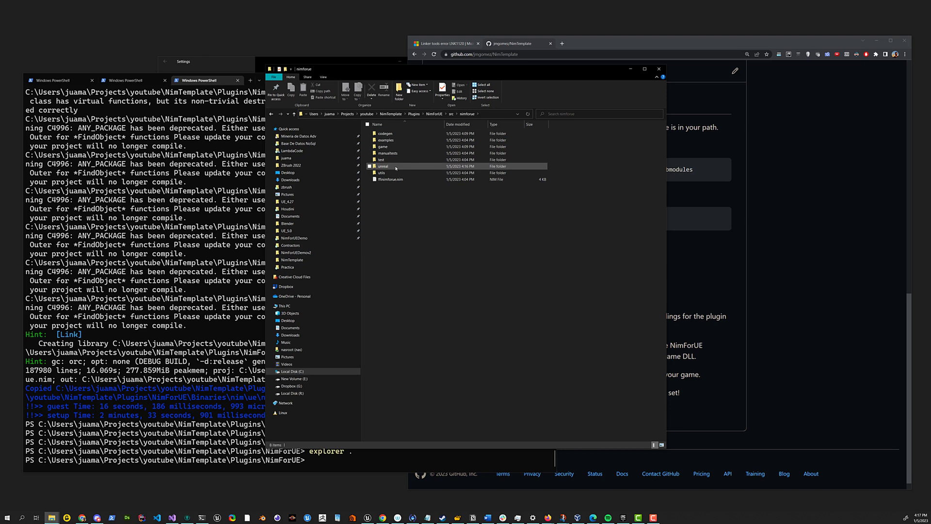
double_click(388, 166)
double_click(393, 134)
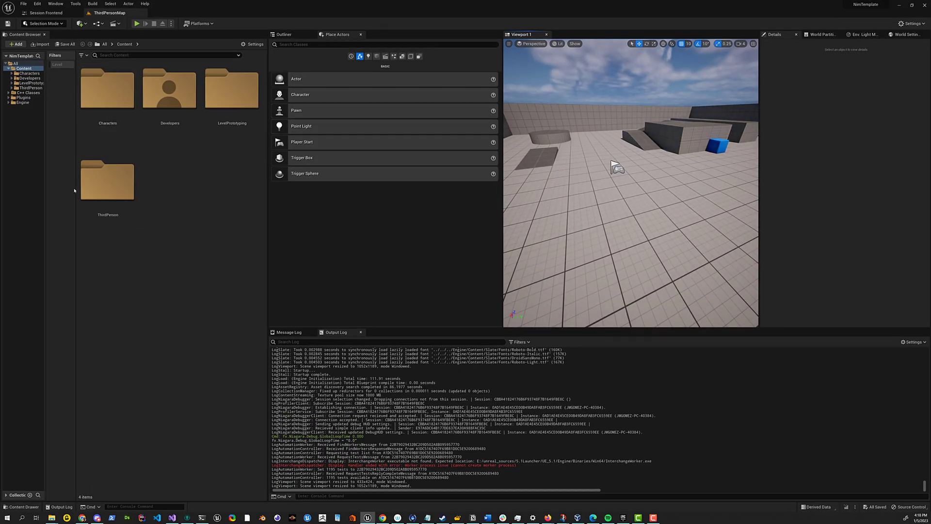
Show the project's ThirdPerson/Blueprints content folder in Unreal Editor and close the editor.
double_click(107, 182)
double_click(107, 90)
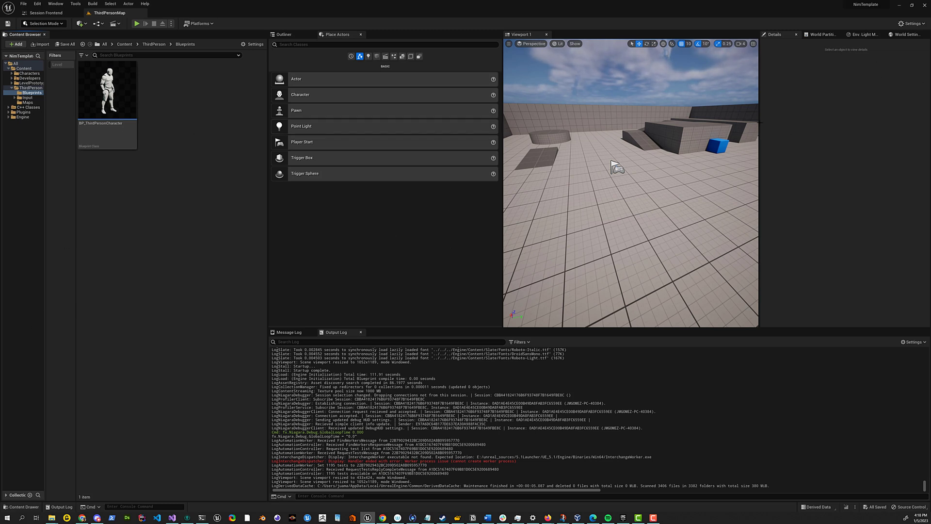
click(924, 4)
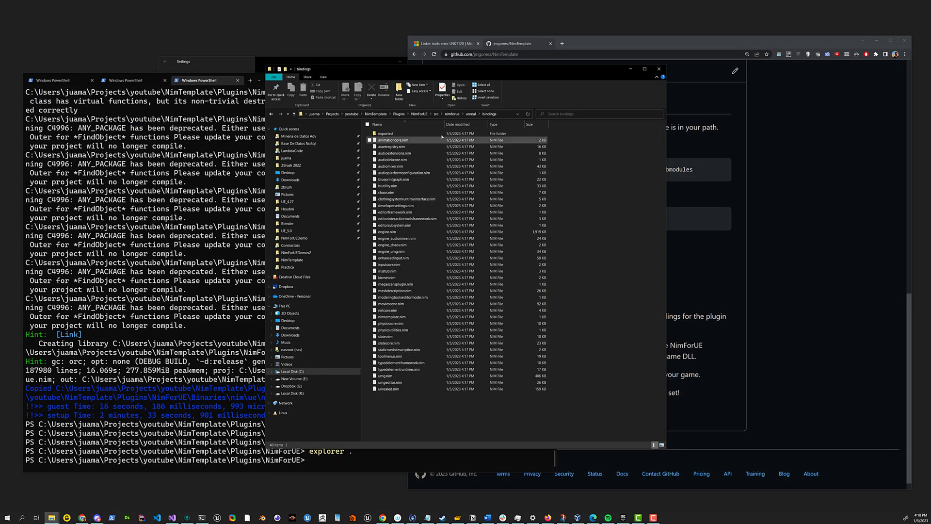
Return to the NimTemplate folder in File Explorer and reopen NimTemplate.uproject.
click(420, 114)
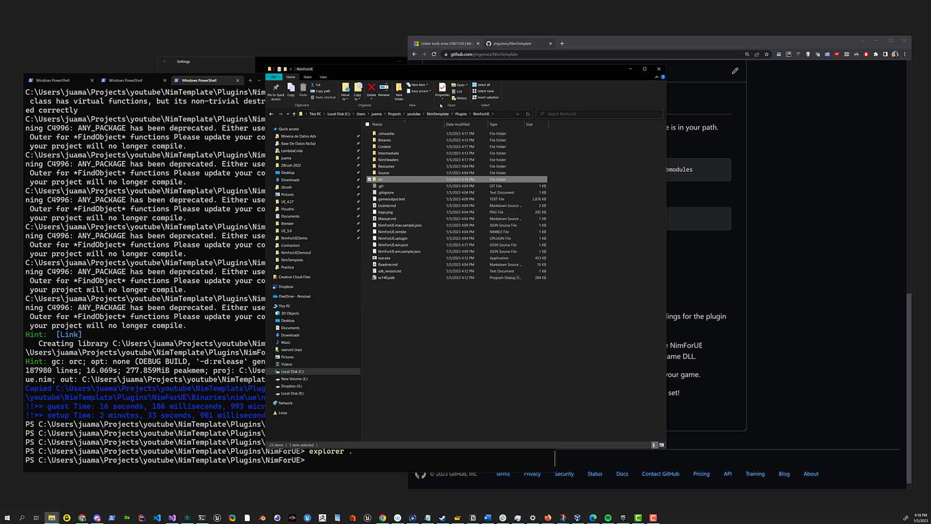
click(439, 114)
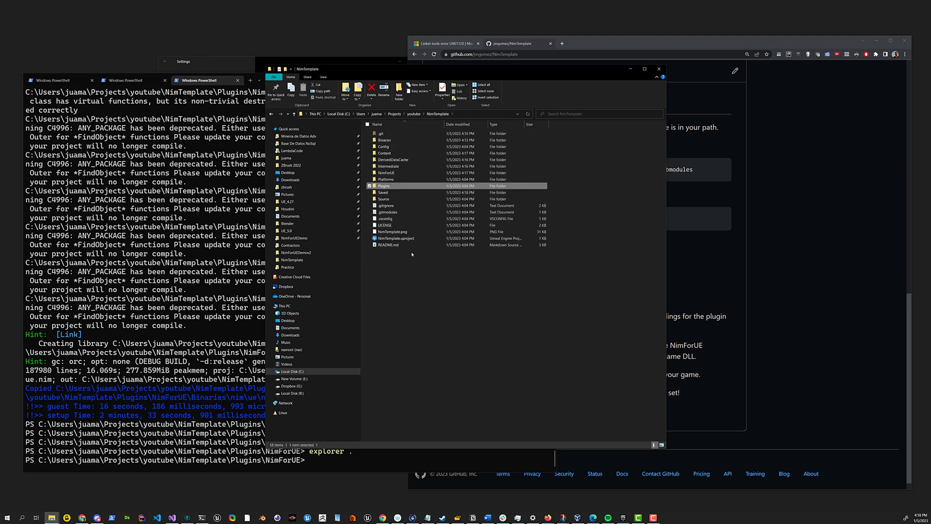
click(395, 240)
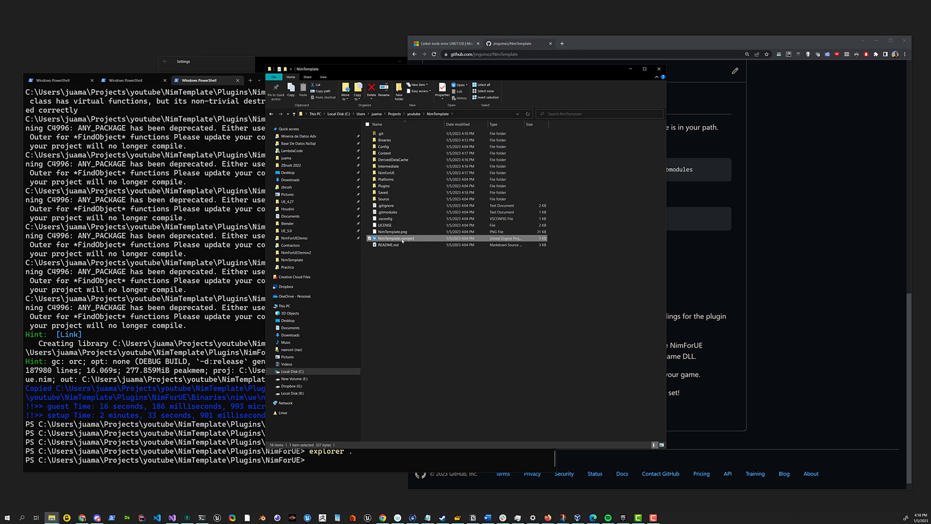
double_click(402, 240)
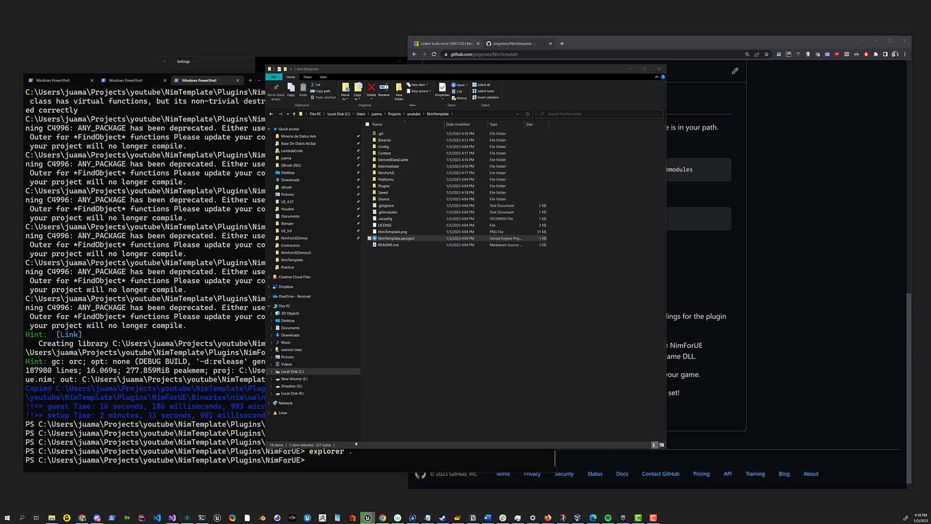
Move up two directories to NimTemplate in PowerShell and list its contents.
click(241, 405)
text(cd ..)
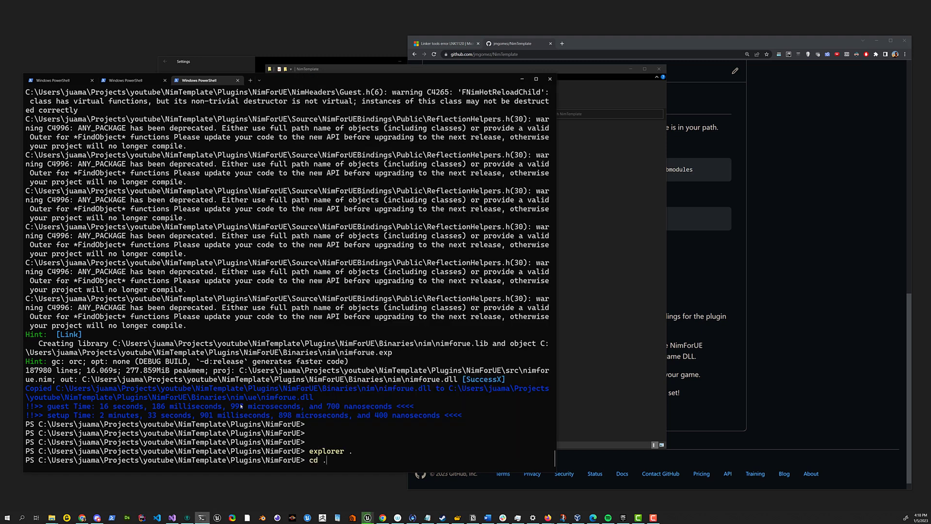
key(Return)
text(cd ..)
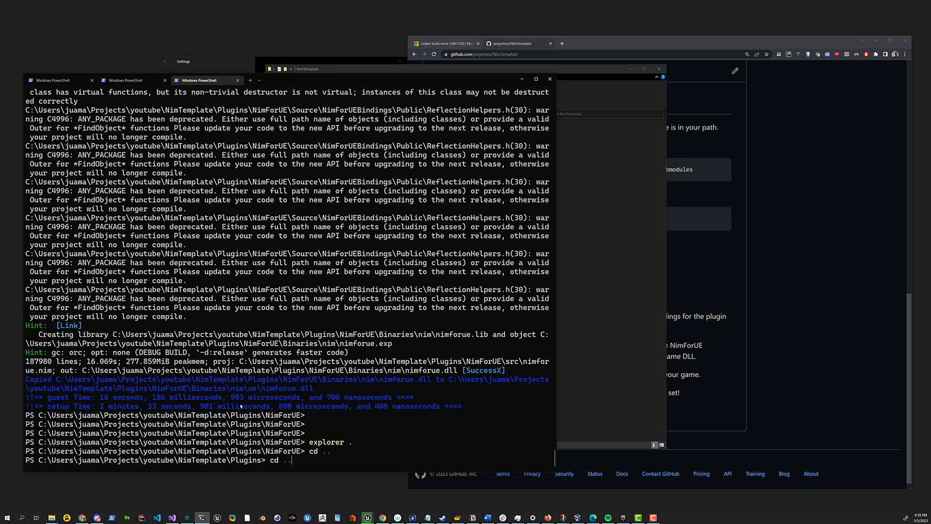
key(Return)
text(ls)
key(Return)
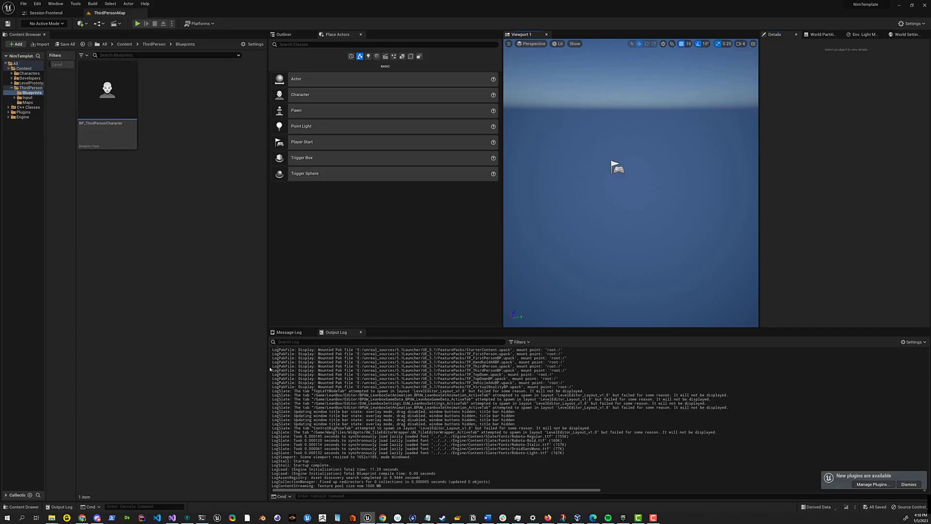
Switch to PowerShell, change into the project's NimForUE folder and open that folder in Visual Studio Code.
key(alt+Tab)
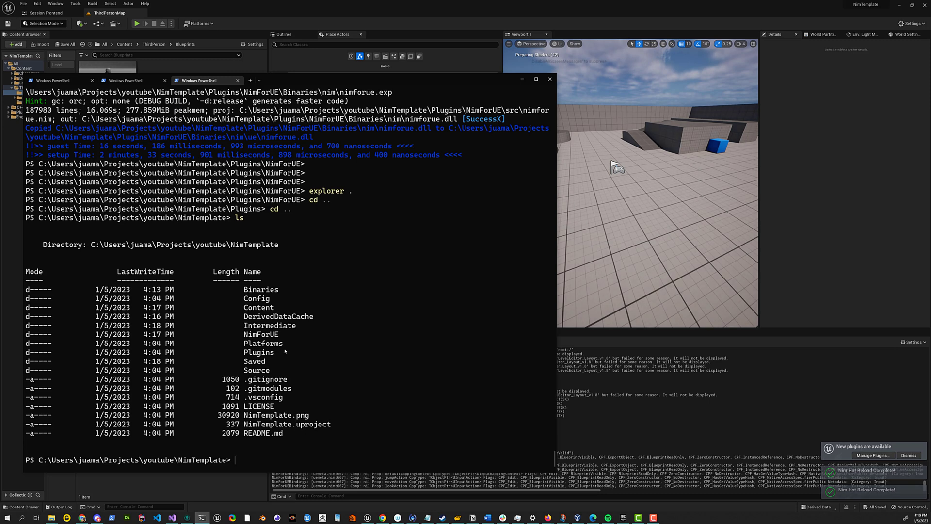
text(cd NimF)
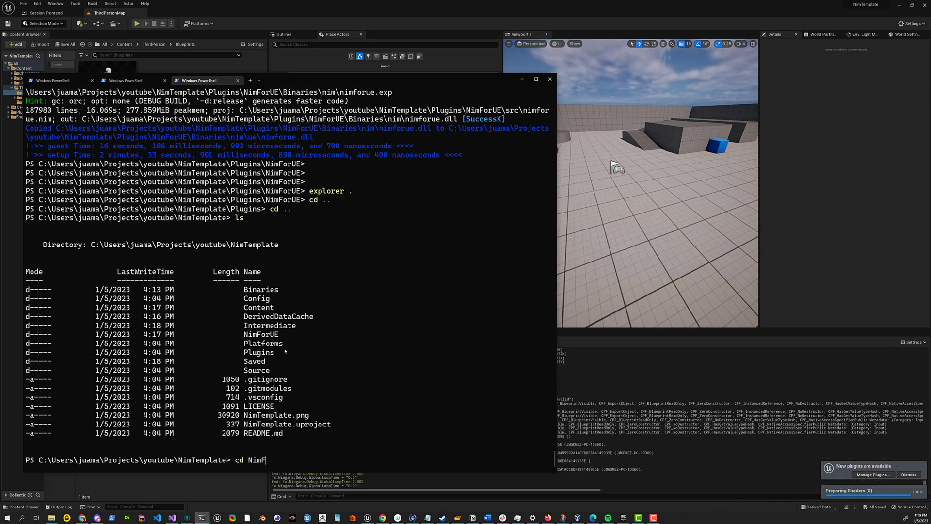
key(Tab)
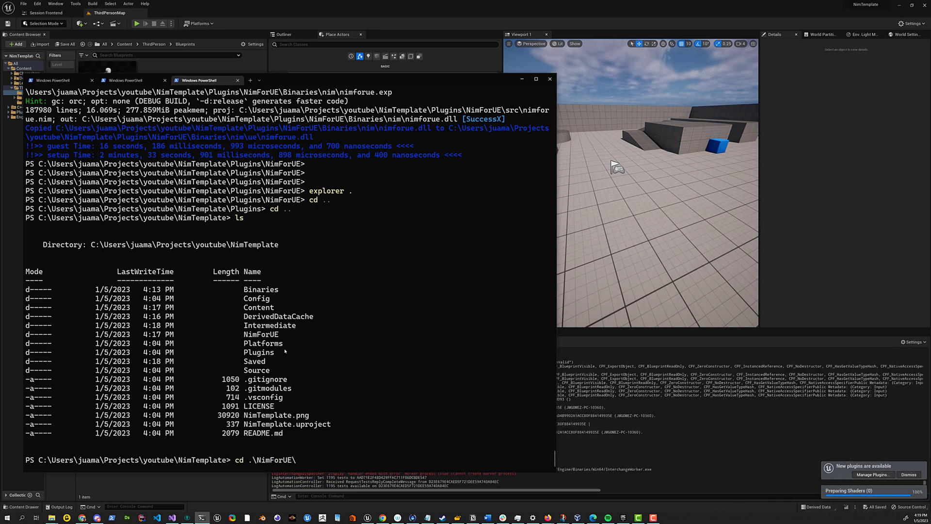
key(Return)
text(code .)
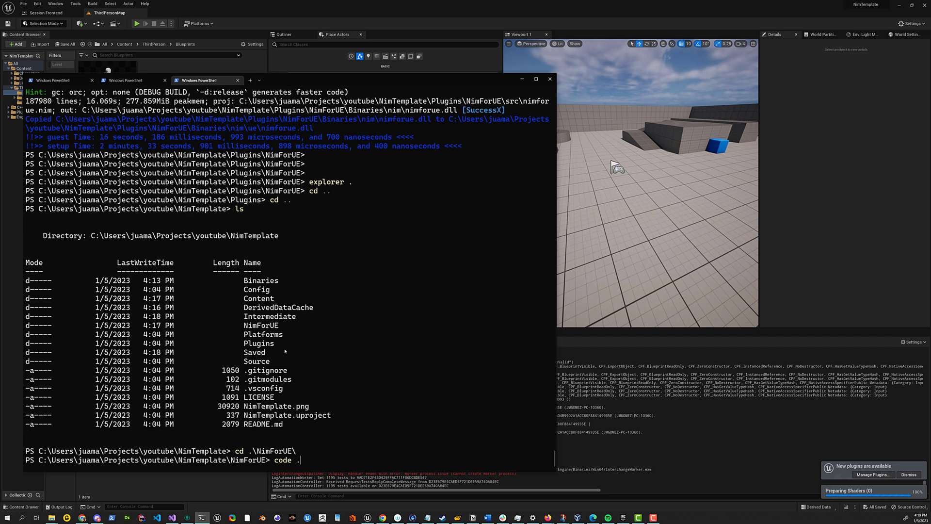
key(Return)
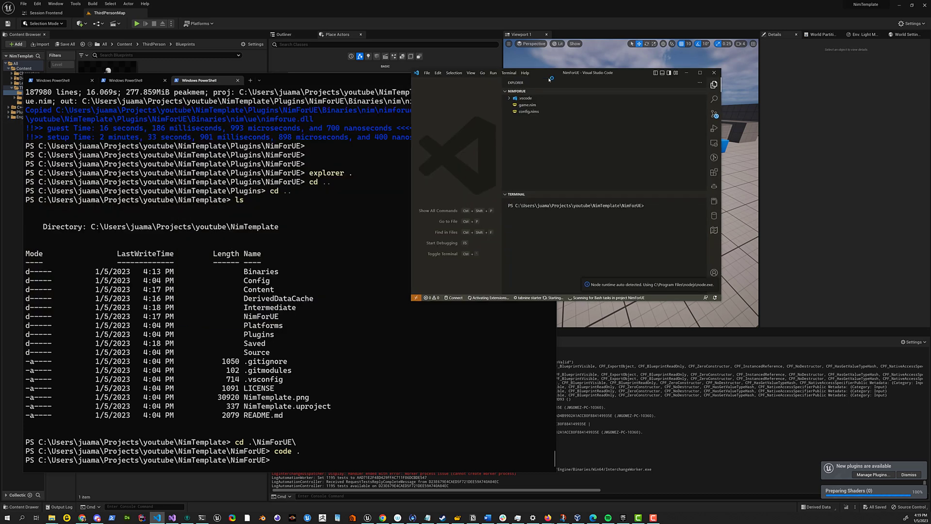
Open game.nim from the NimForUE folder and maximize the Visual Studio Code window.
click(473, 144)
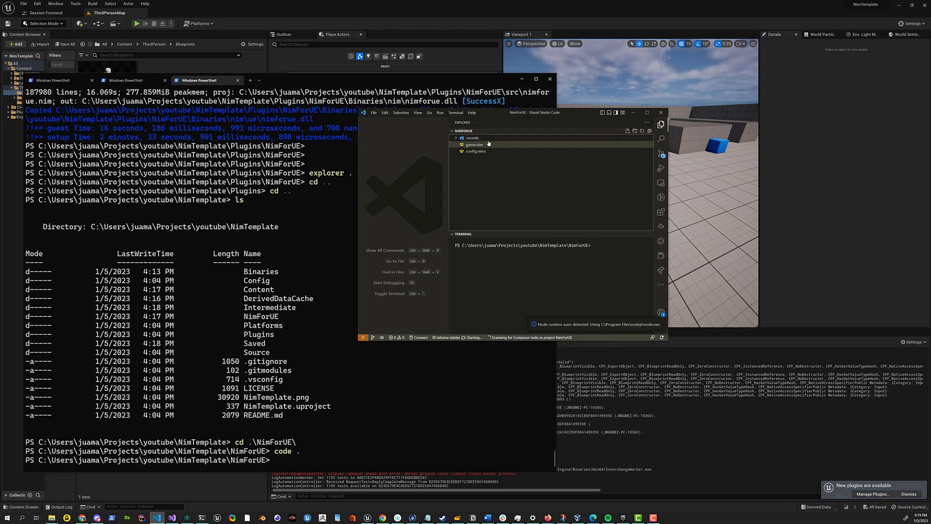
click(647, 113)
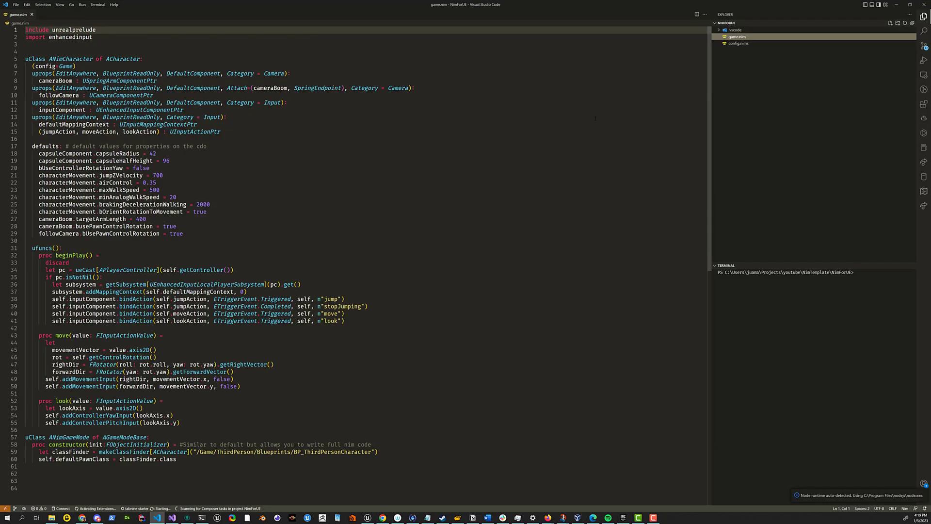
click(415, 142)
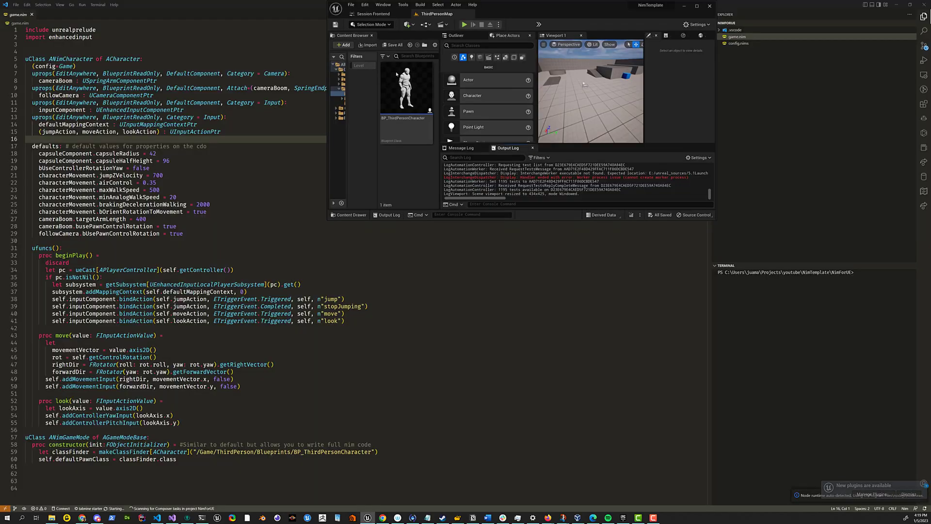
Arrange Unreal Editor and Visual Studio Code side by side and place the cursor on the maxWalkSpeed line of game.nim.
drag(523, 5, 1, 172)
click(565, 73)
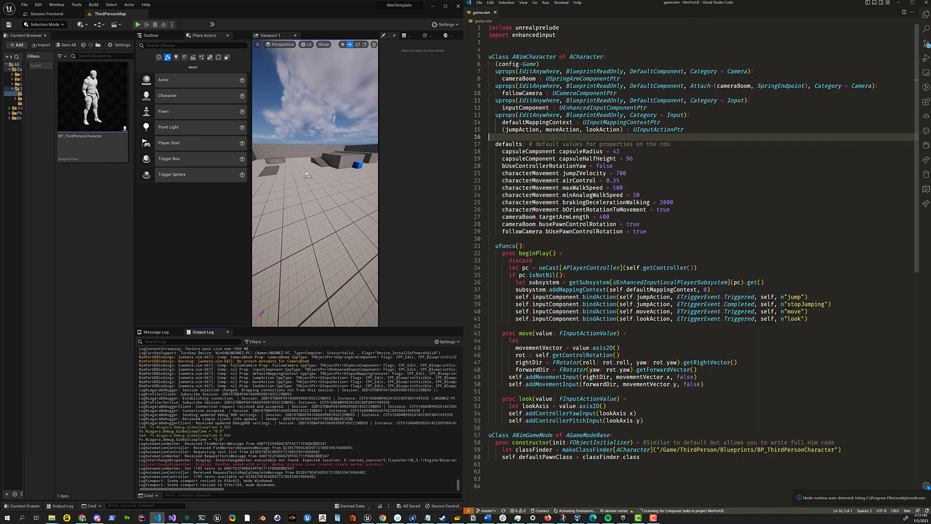
click(613, 188)
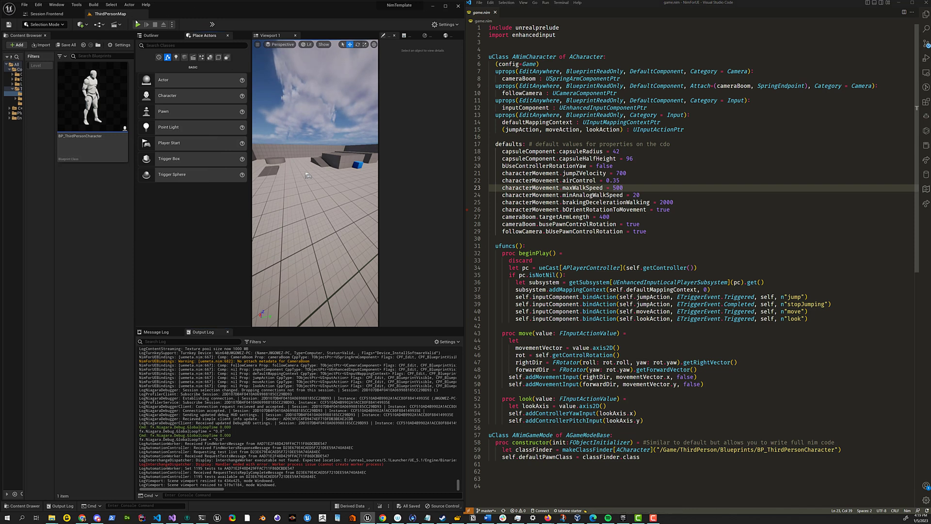
Play the ThirdPersonMap level in Unreal Editor, release mouse control and stop the session.
click(137, 25)
key(shift+F1)
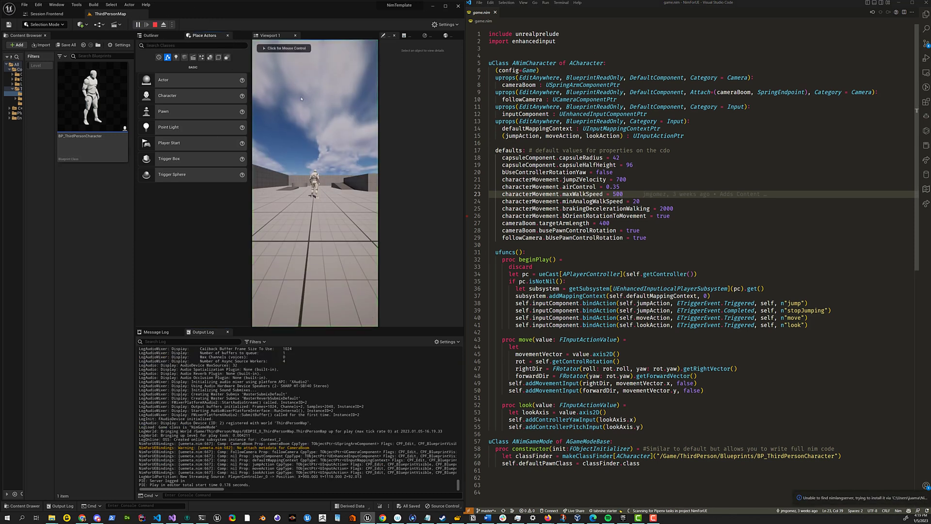
click(155, 24)
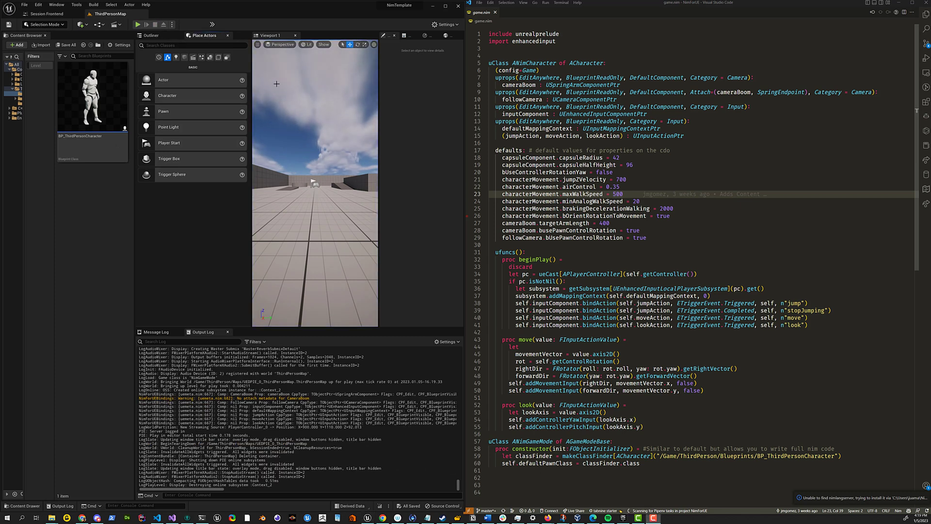
Close Place Actors, Outliner, Details, World Partition, Env. Light Mixer and World Settings, and enlarge the Output Log beneath the viewport.
click(226, 36)
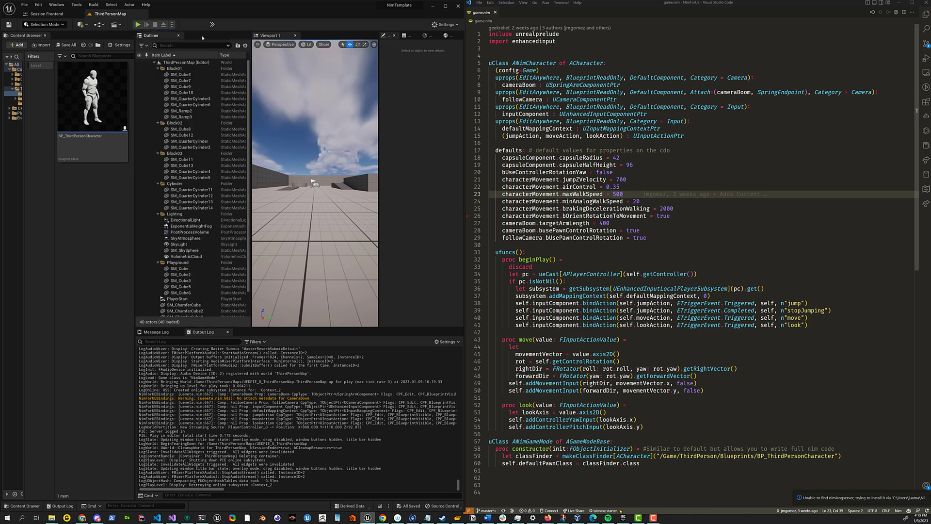
click(178, 37)
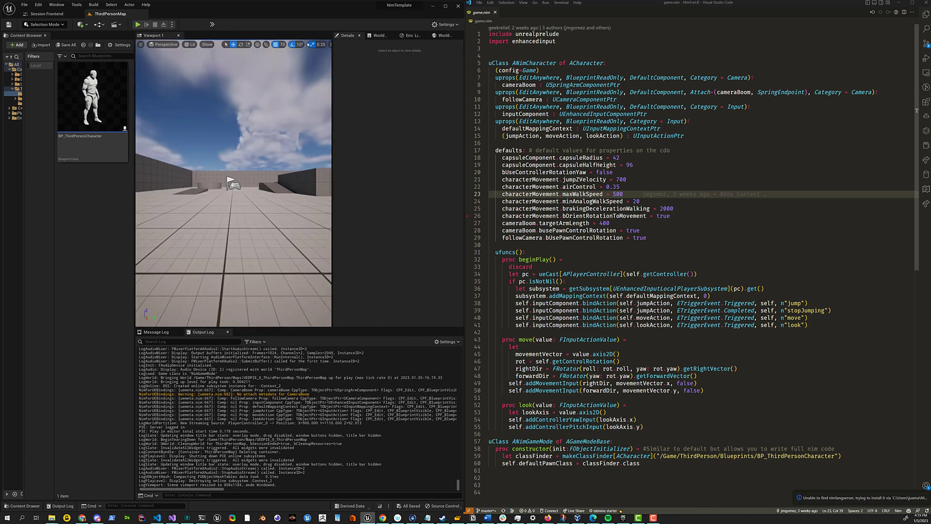
click(359, 36)
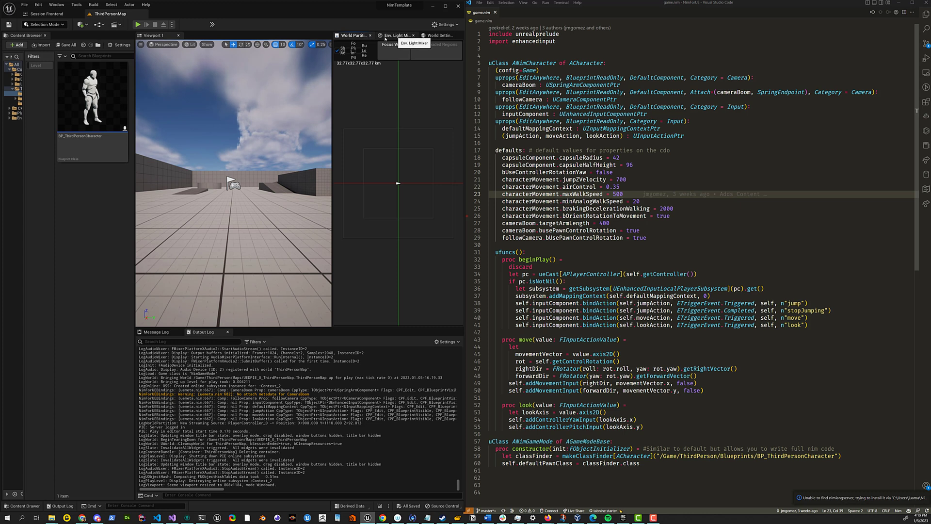
click(370, 35)
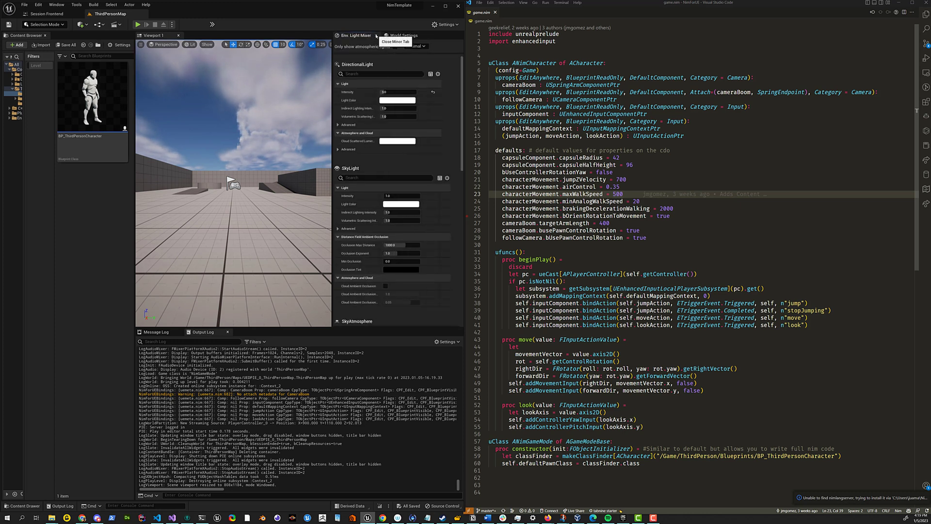
click(413, 36)
click(376, 35)
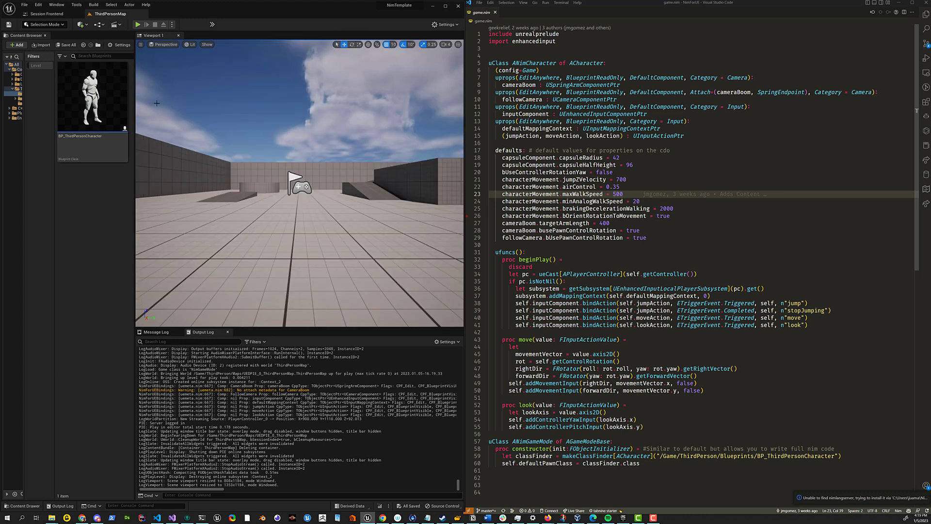
drag(192, 329, 191, 240)
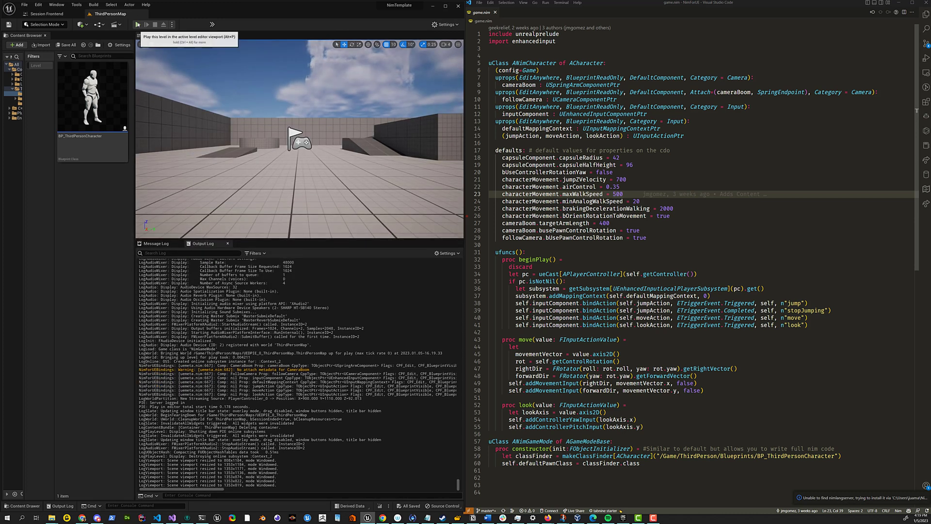
Play the level in the viewport, run the character forward and back, and end the play session.
click(138, 24)
click(300, 139)
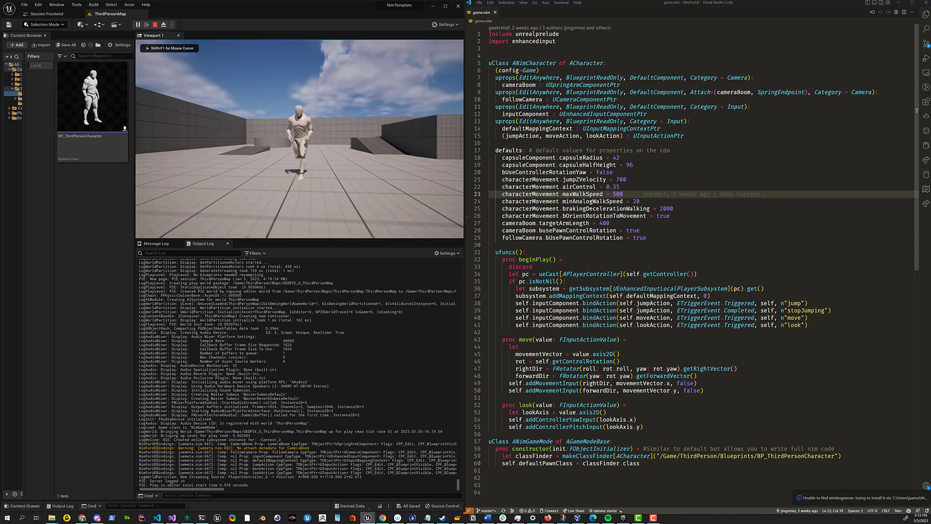
key(w)
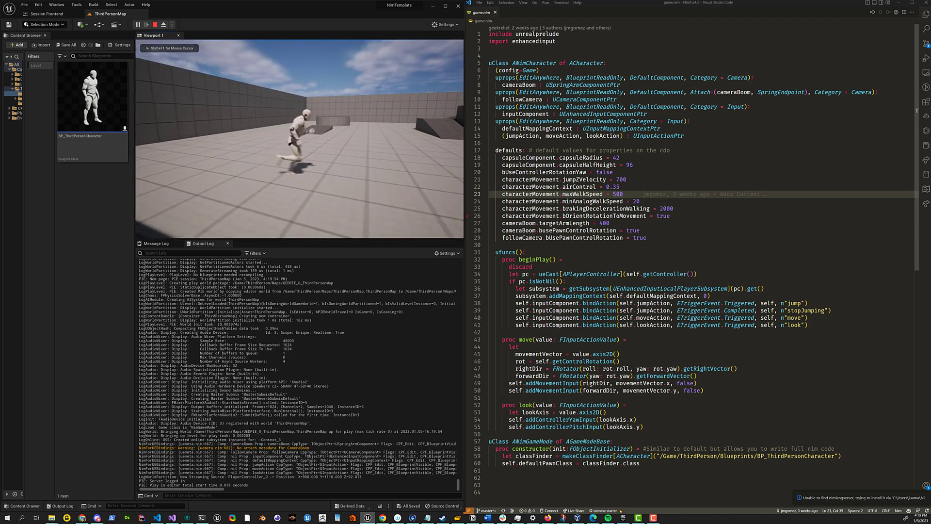
key(s)
key(Escape)
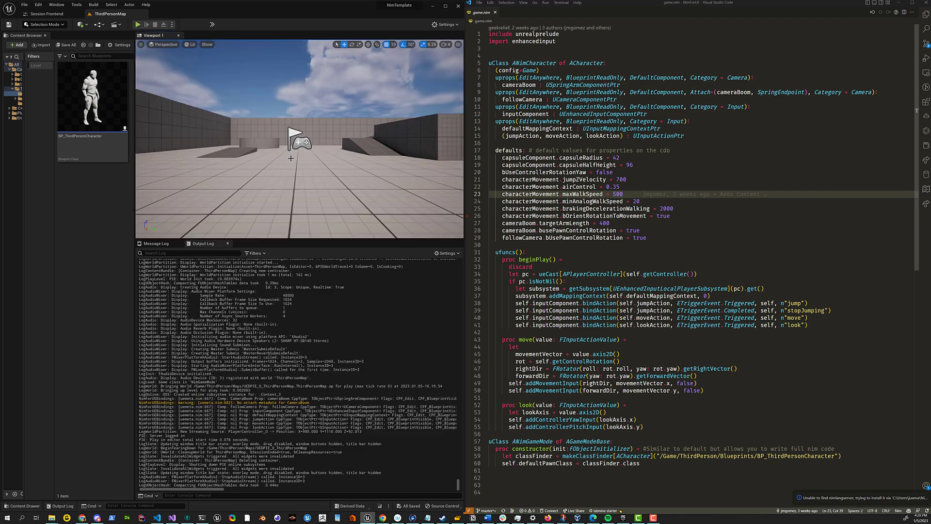
Examine game.nim: the ANimCharacter properties, defaults and ufuncs, and the BP_ThirdPersonCharacter path in the ANimGameMode constructor.
click(806, 92)
scroll(760, 110, down, 3)
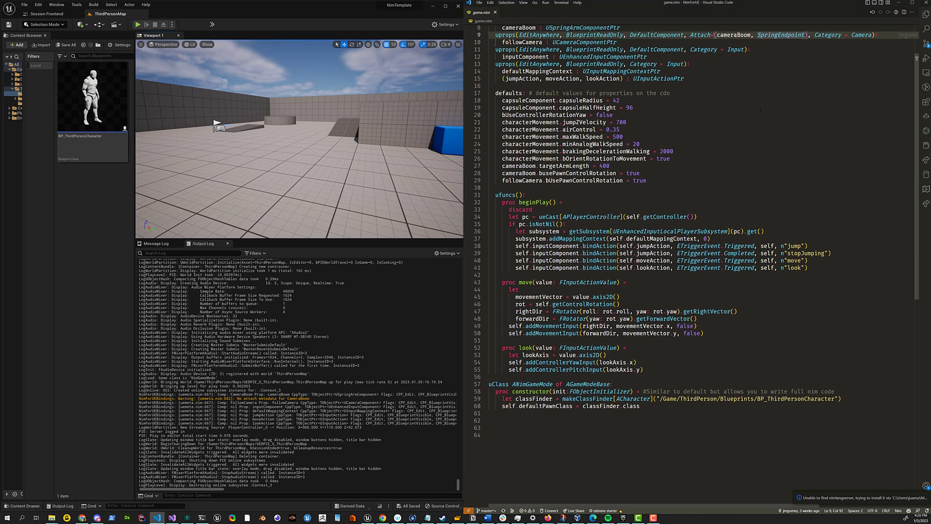
scroll(760, 110, up, 3)
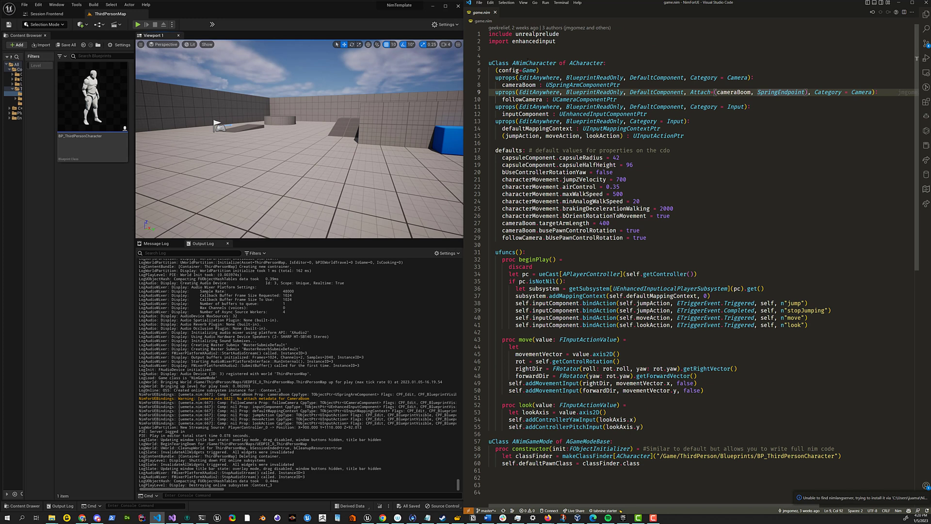
click(525, 63)
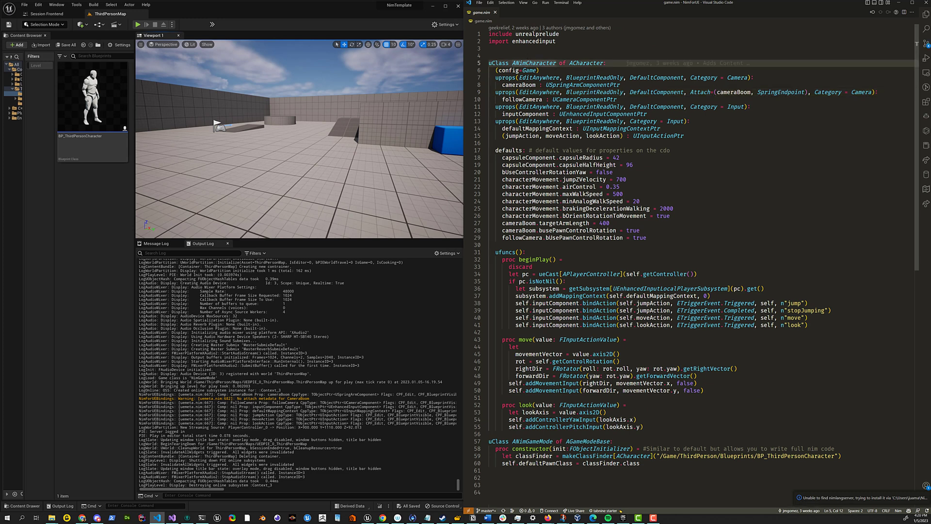
scroll(525, 63, down, 1)
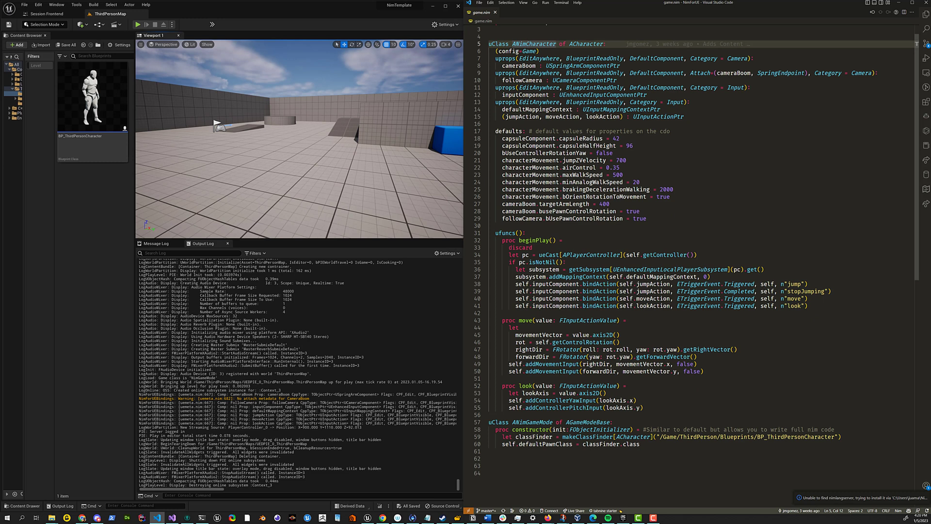
scroll(696, 249, down, 3)
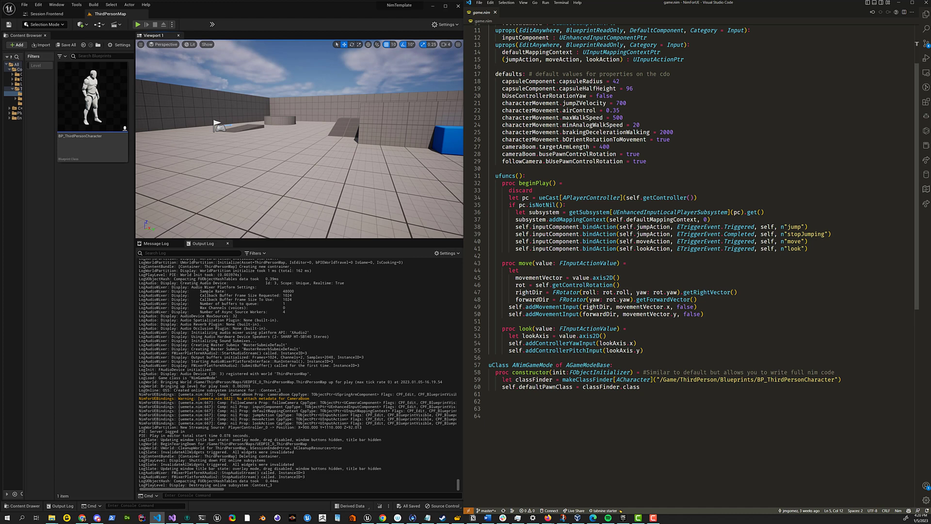
drag(656, 379, 835, 379)
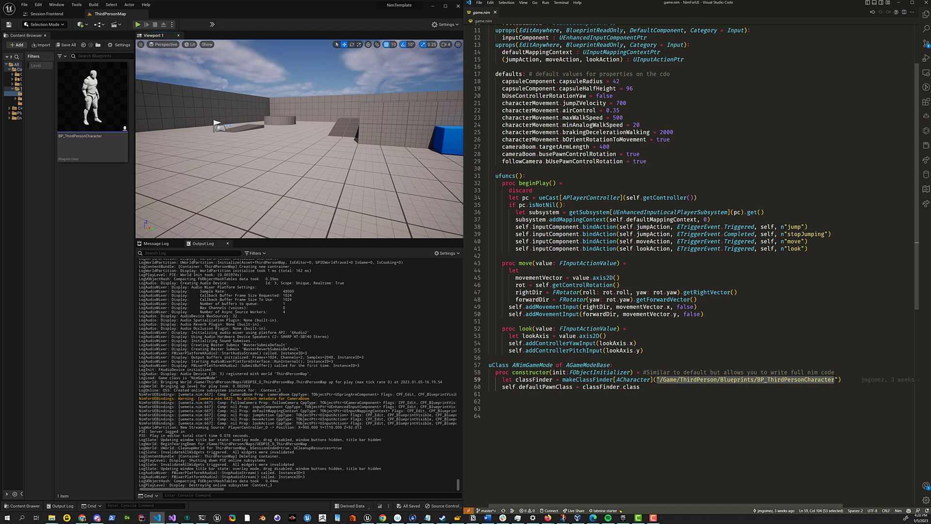
scroll(800, 270, up, 3)
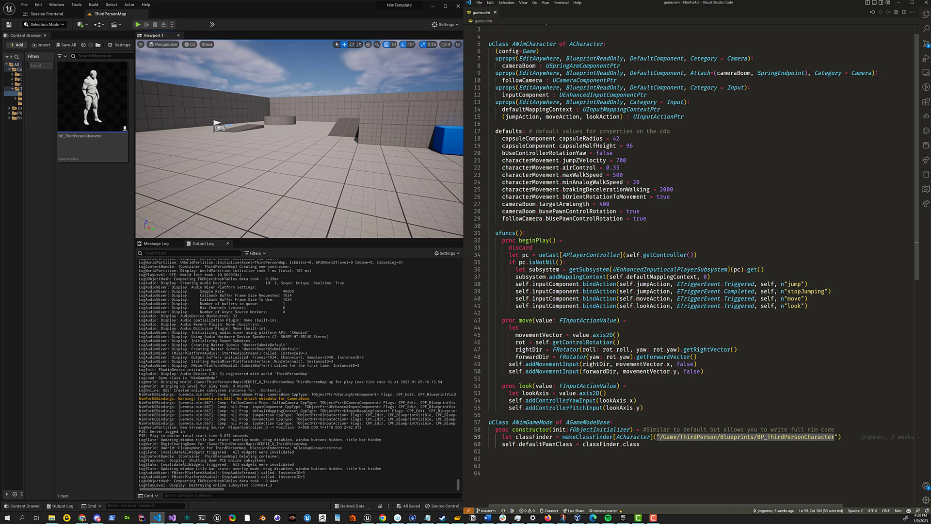
click(594, 235)
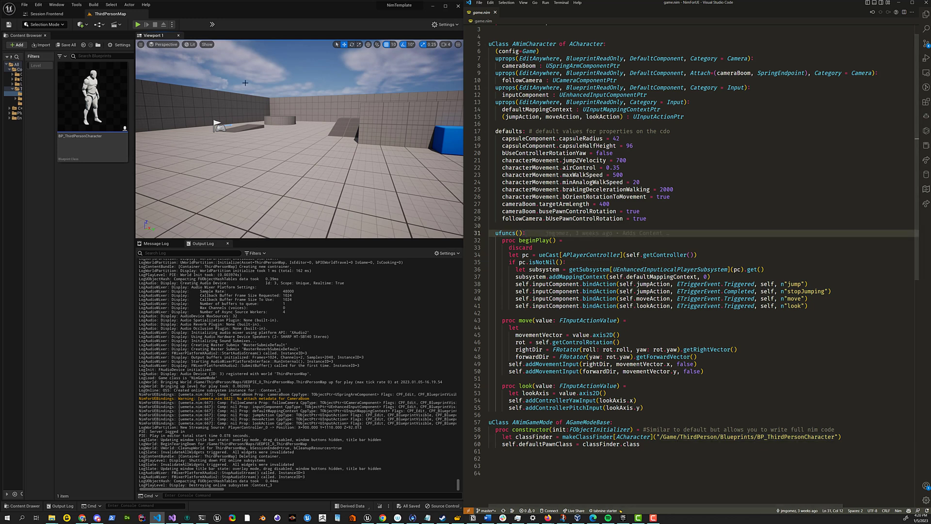